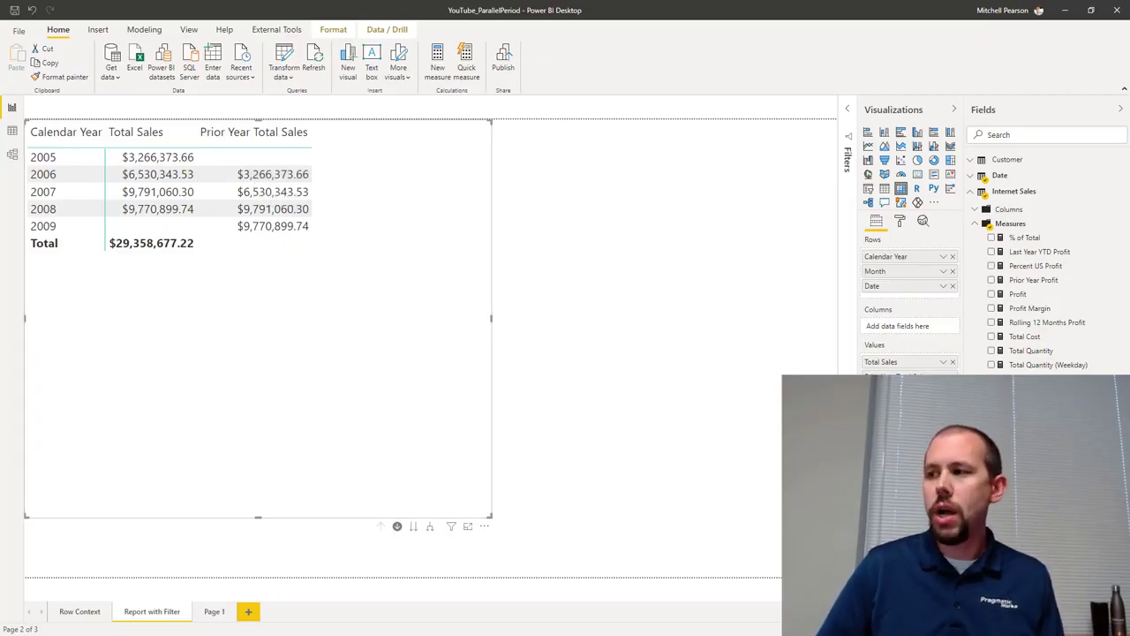
- Open the Prior Year Total Sales measure, expand and enlarge its formula to review the CALCULATE expression and [Total Sales] argument, and collapse it
left_click(1042, 393)
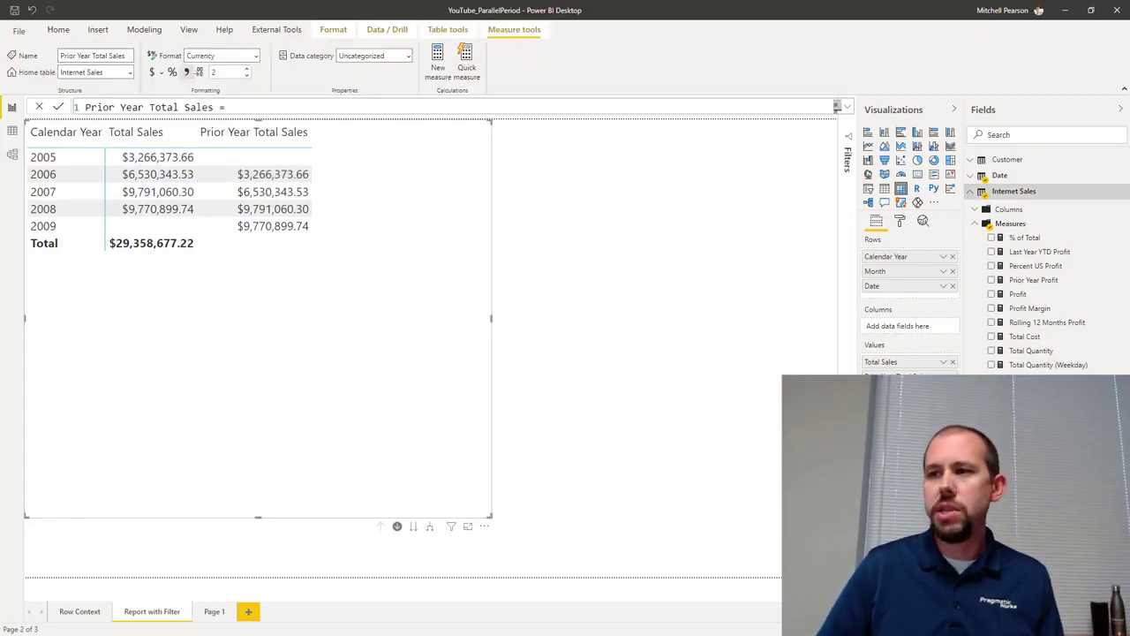
left_click(846, 107)
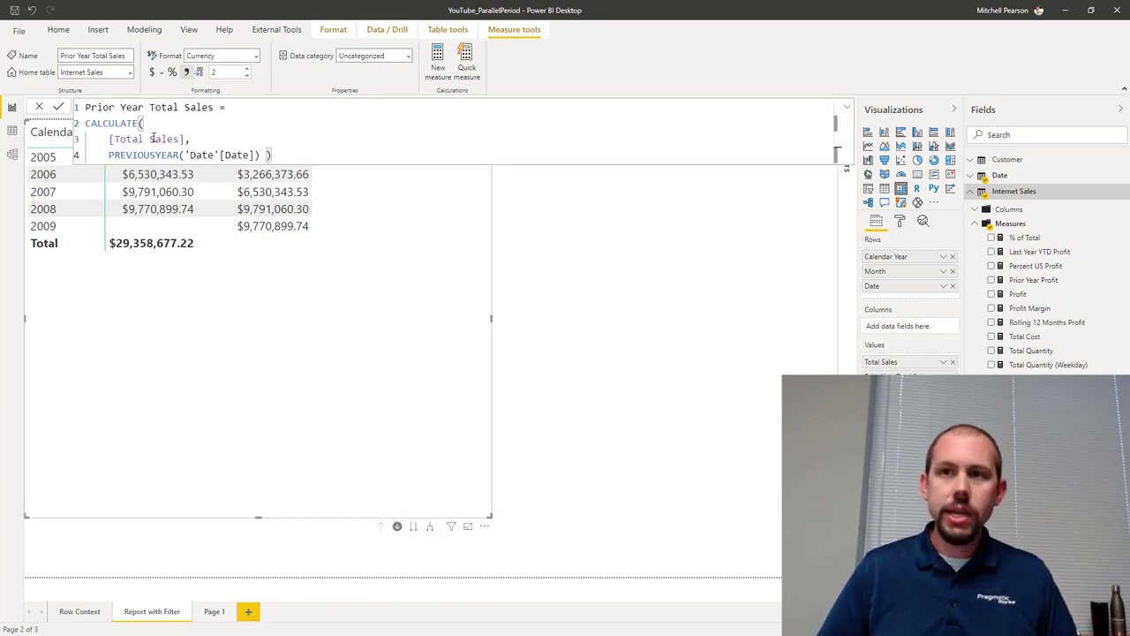
scroll(156, 158, "up", 2, "ctrl")
left_click_drag(88, 129, 217, 143)
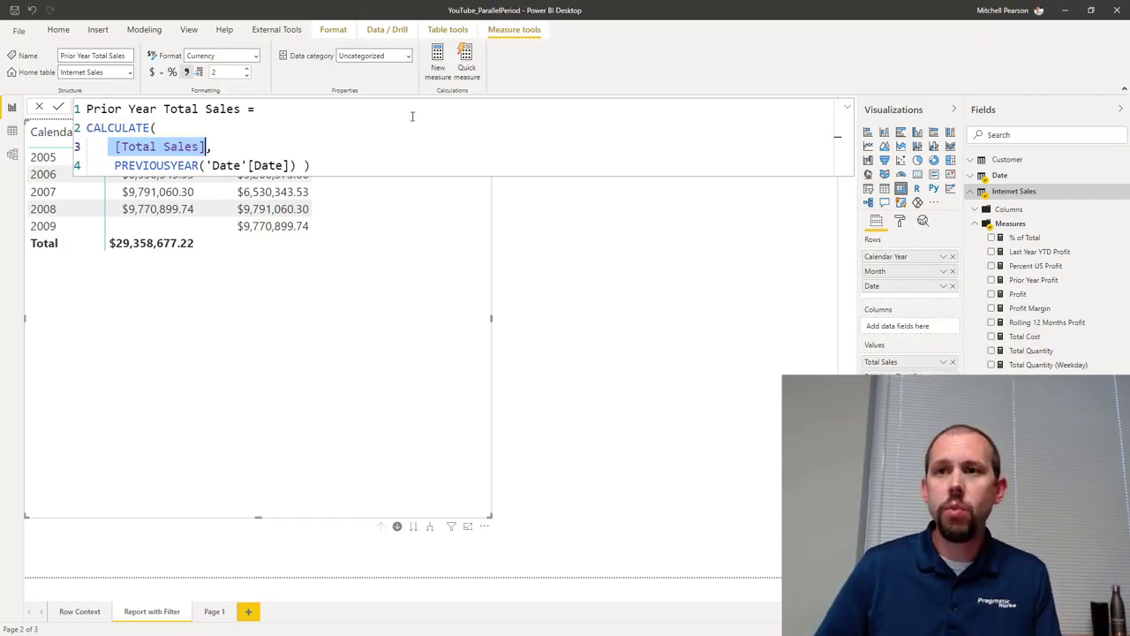
left_click(848, 108)
left_click(847, 109)
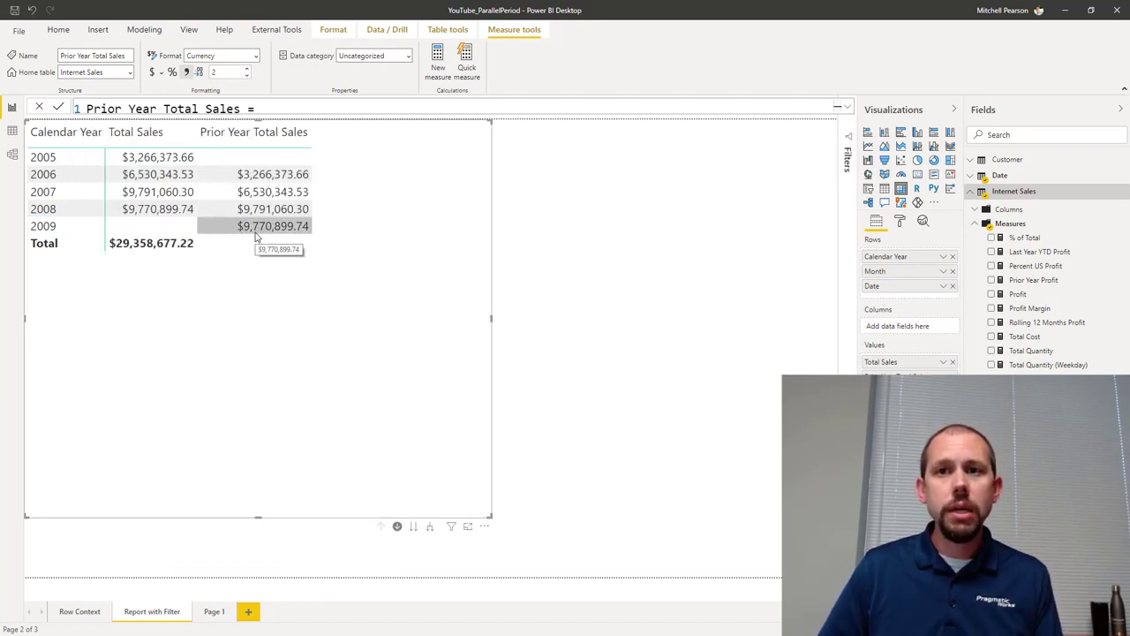
- Expand the matrix through the month and date levels and examine the prior year values around May 2006
left_click(430, 527)
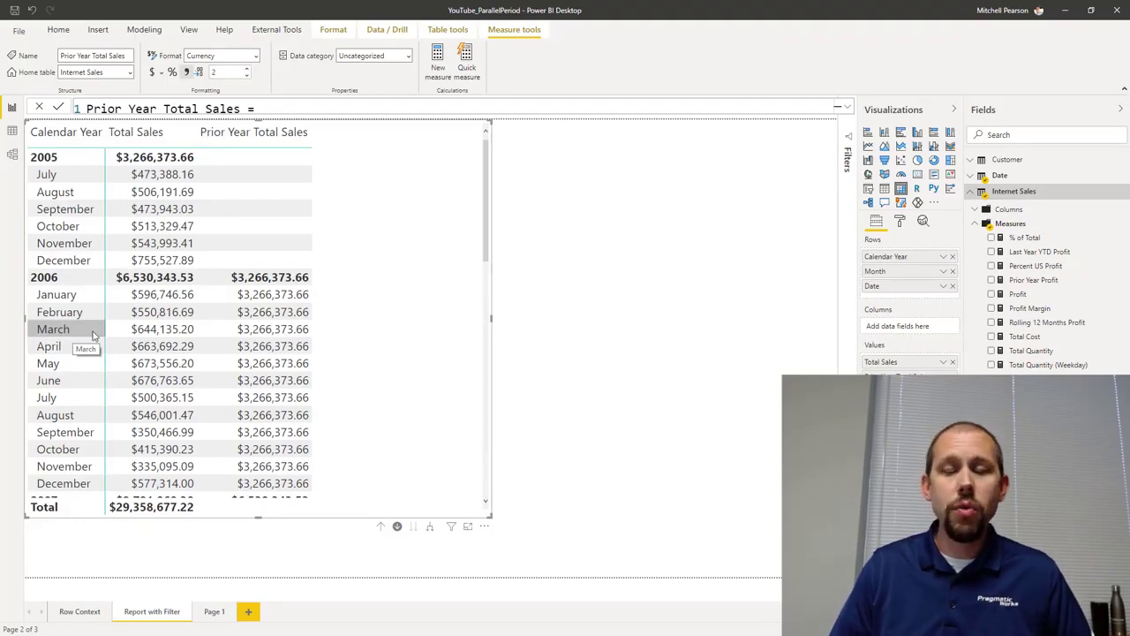
left_click(430, 527)
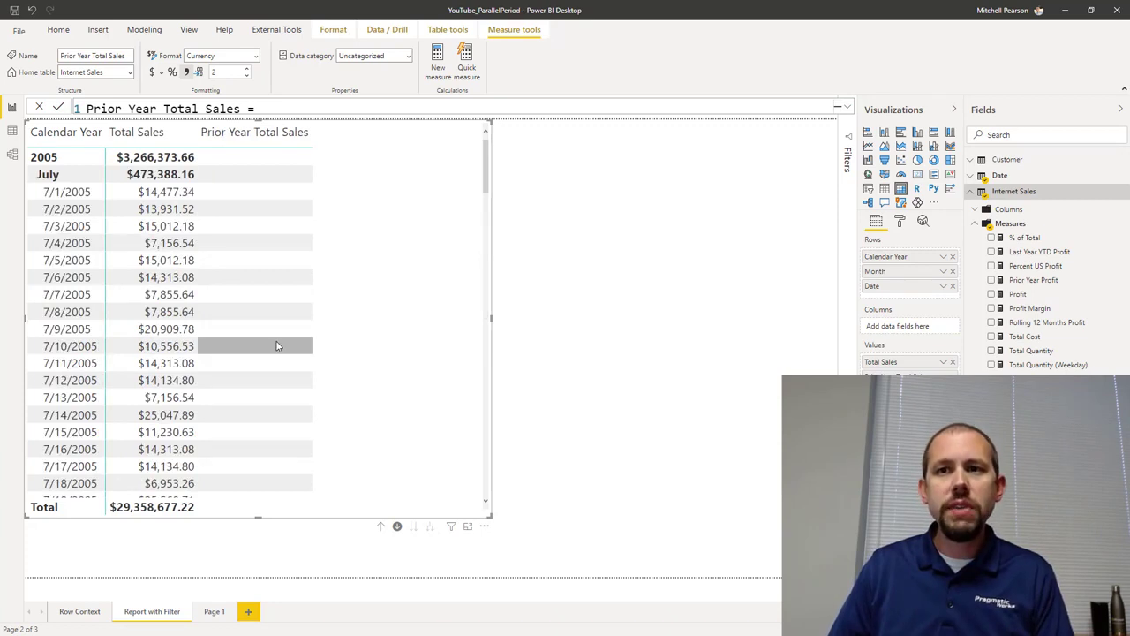
scroll(278, 344, "down", 2)
scroll(265, 341, "up", 2)
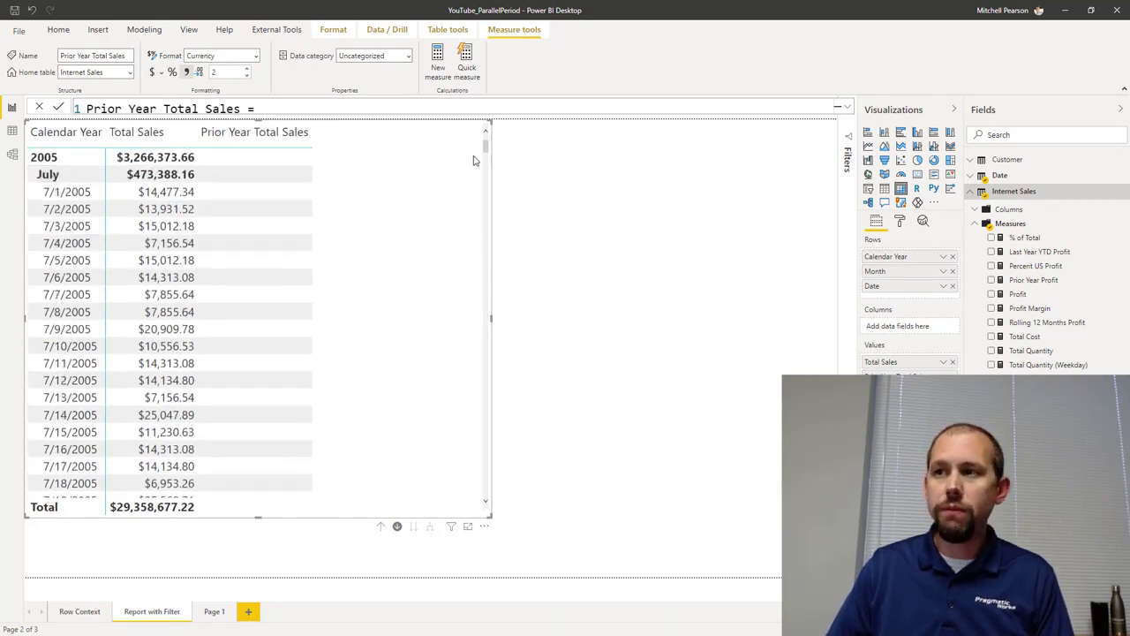
left_click_drag(486, 146, 492, 375)
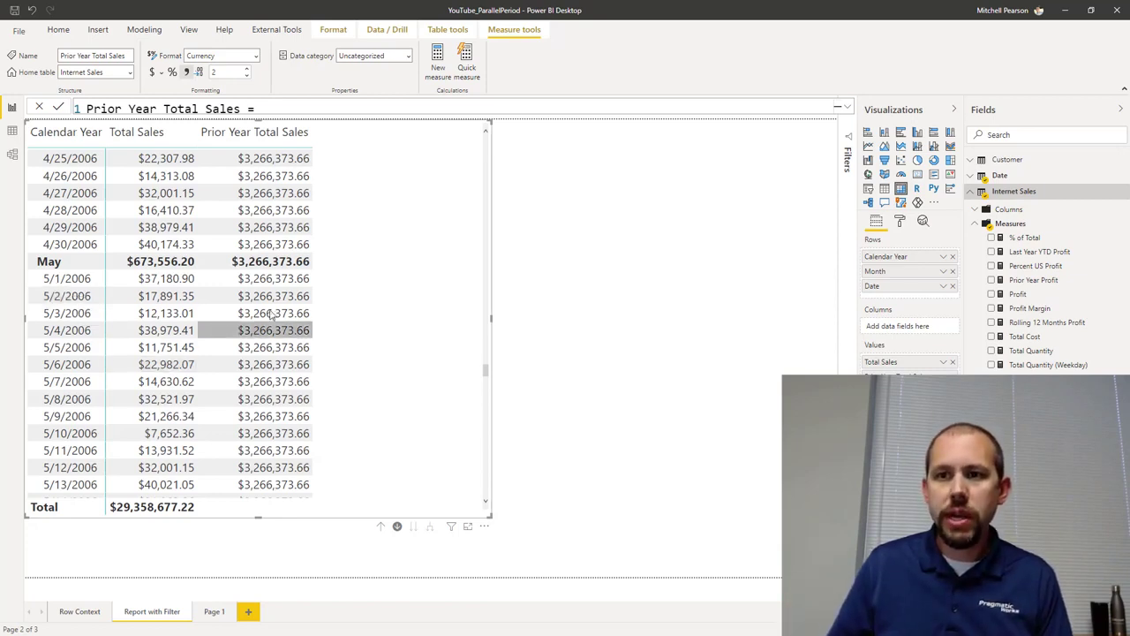
scroll(260, 357, "down", 1)
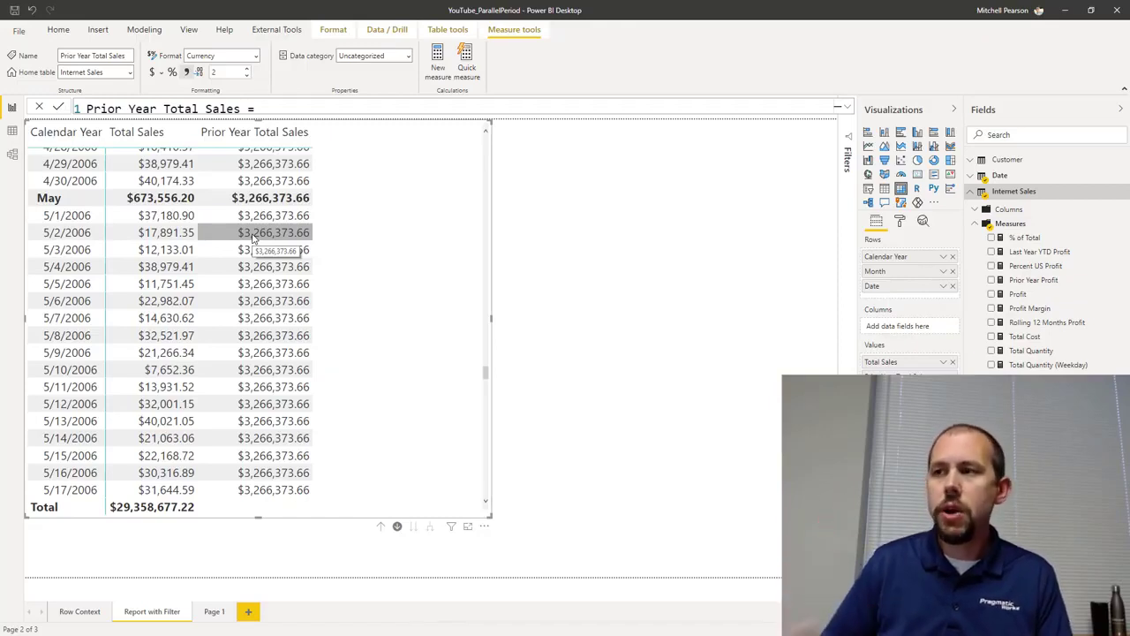
- Replace the PREVIOUSYEAR function with PARALLELPERIOD in the Prior Year Total Sales formula
left_click(846, 107)
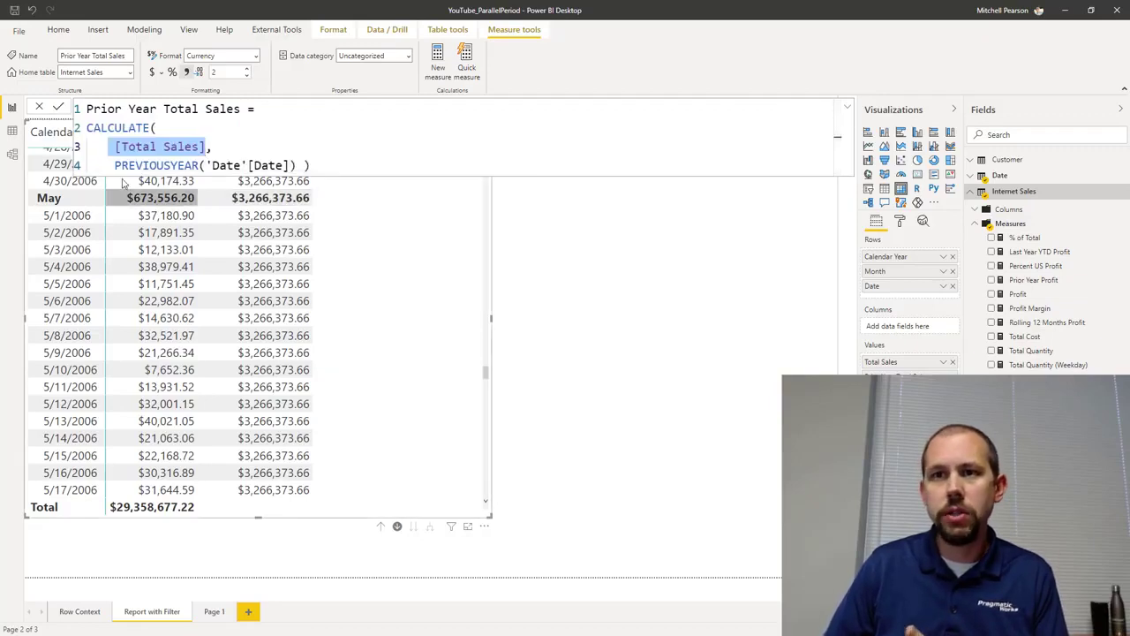
left_click_drag(114, 165, 187, 165)
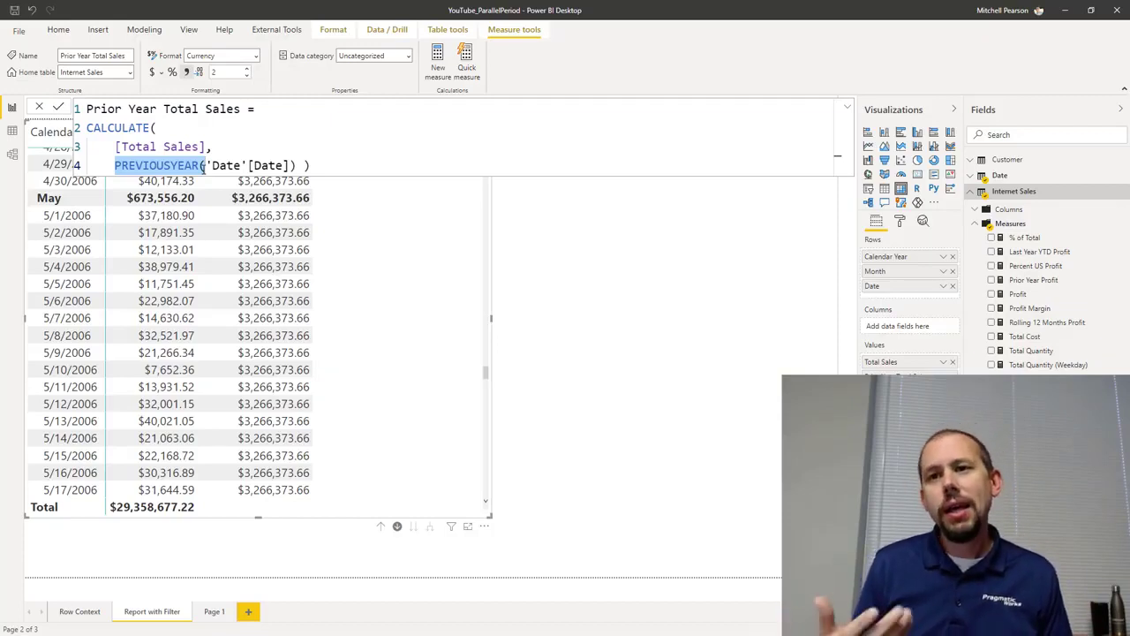
key("BackSpace")
type("PAR")
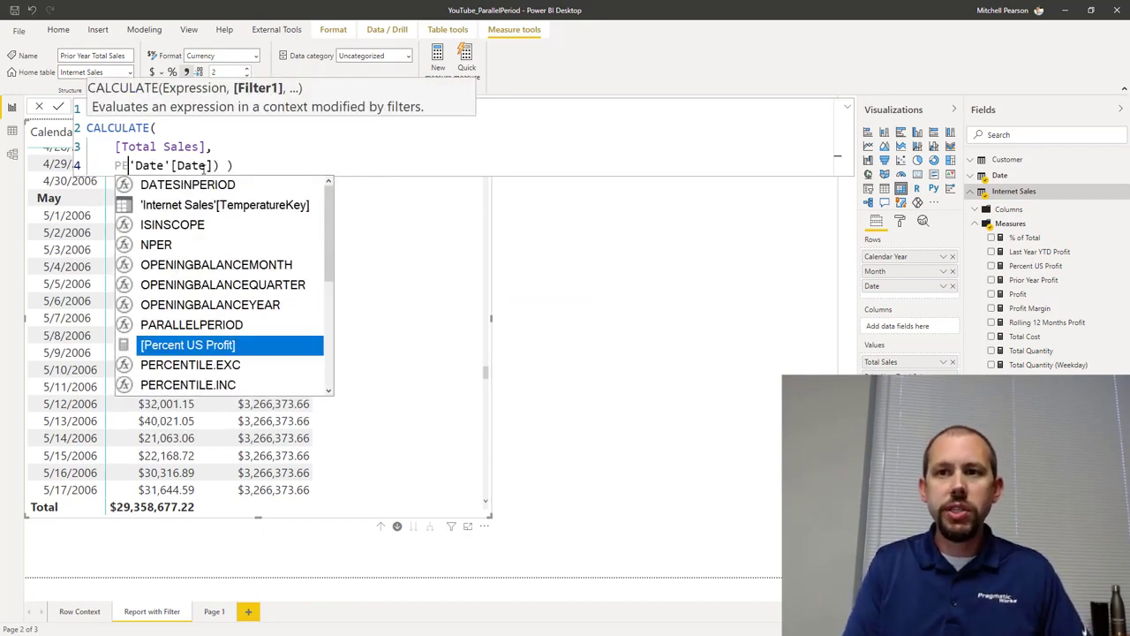
type("AL")
key("Tab")
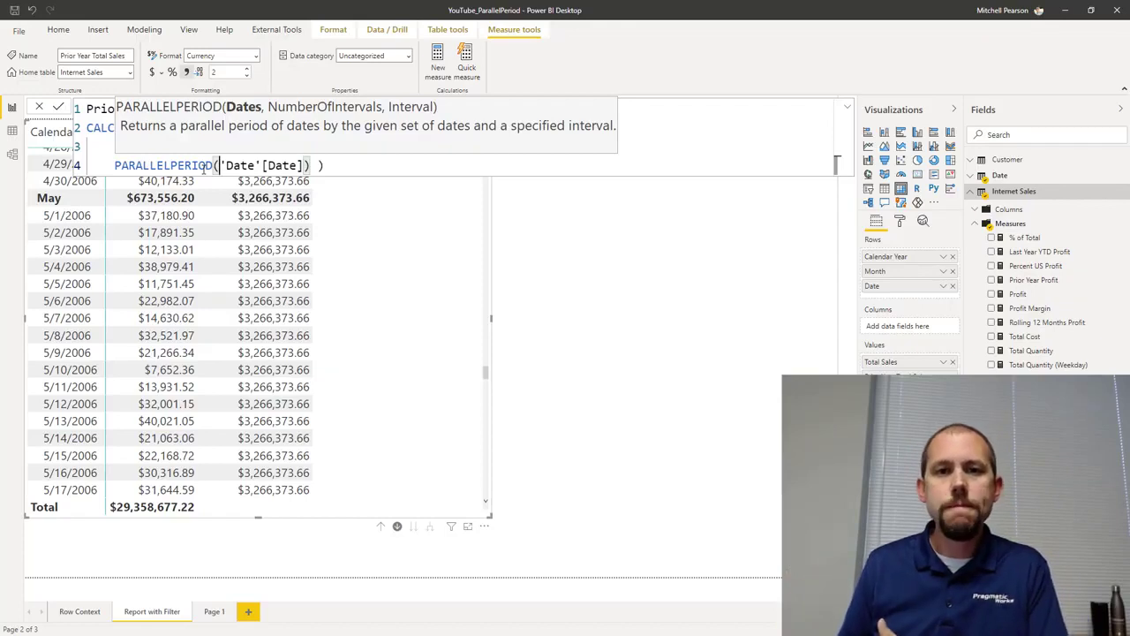
- Put PARALLELPERIOD's 'Date'[Date] argument on its own line and add -1 and YEAR as the number of intervals and interval
key("shift+Return")
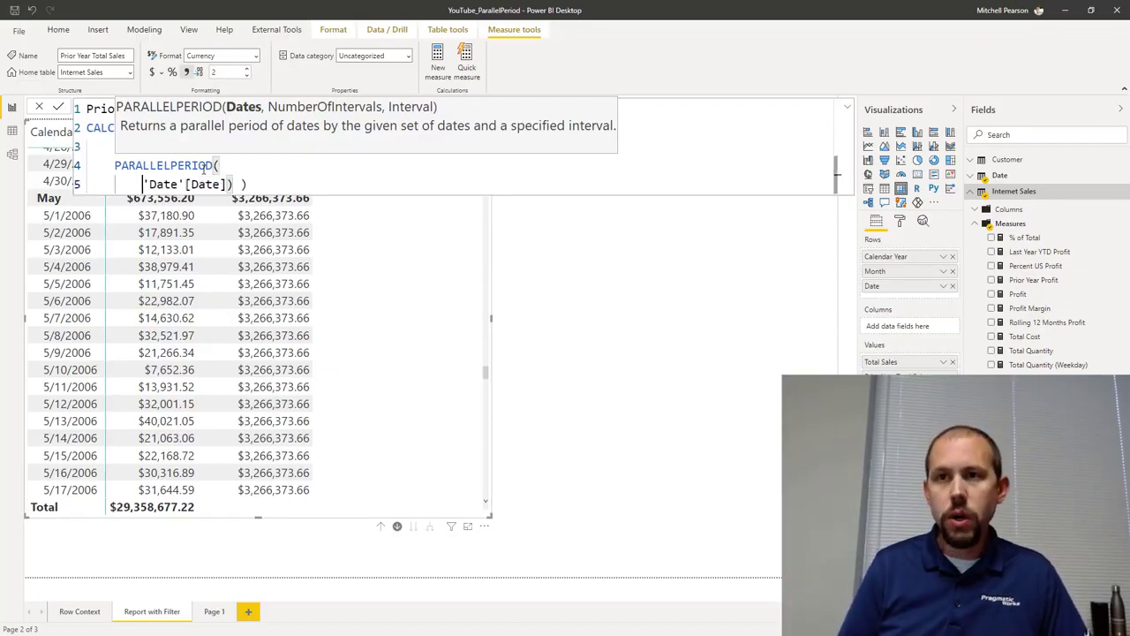
key("Tab")
left_click(227, 184)
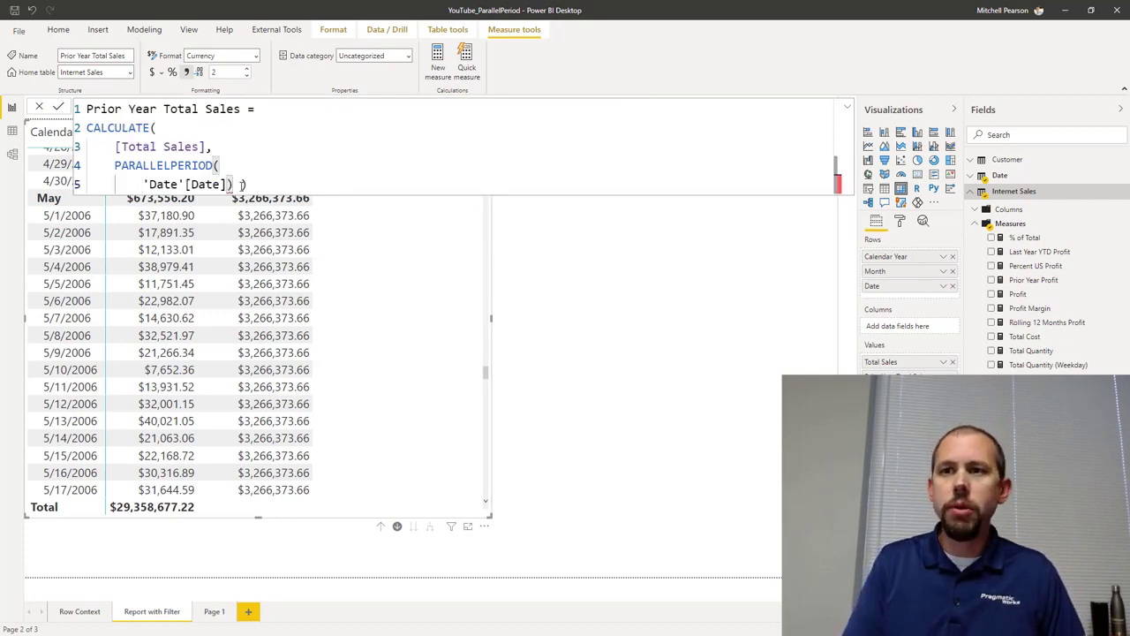
type(",")
key("shift+Return")
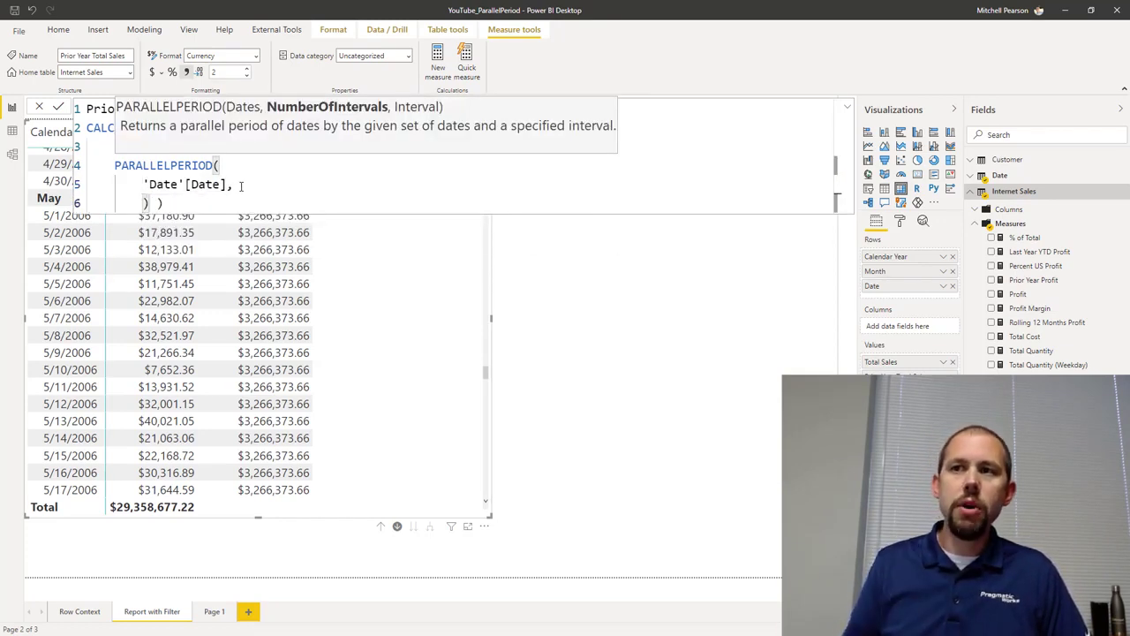
type("-1")
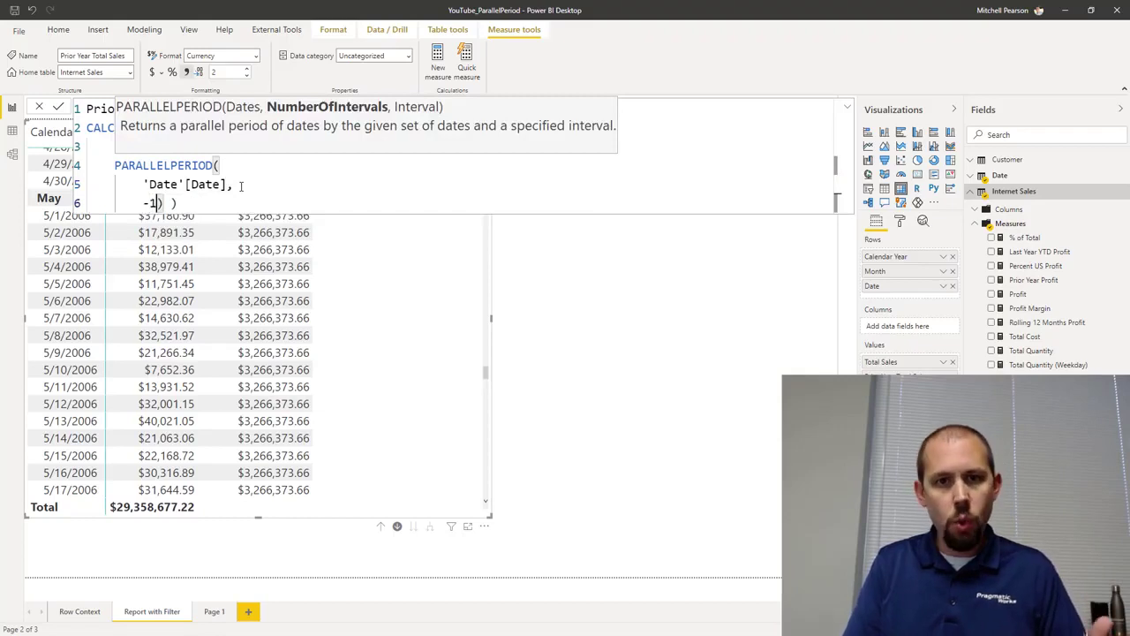
type(",")
key("shift+Return")
type("YEA")
key("Tab")
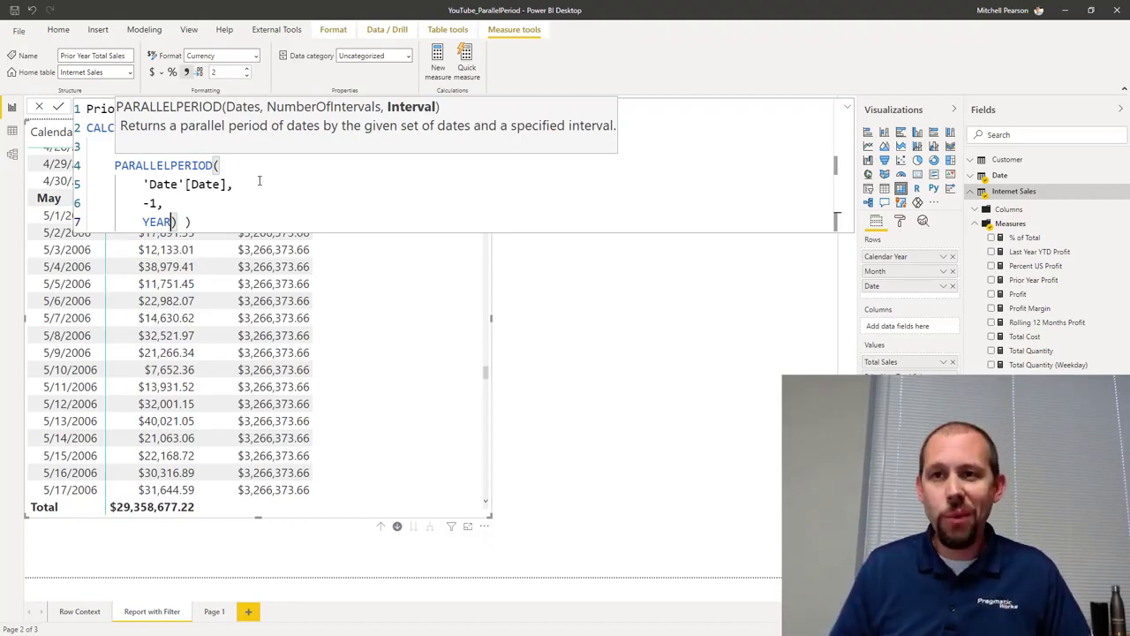
left_click(252, 204)
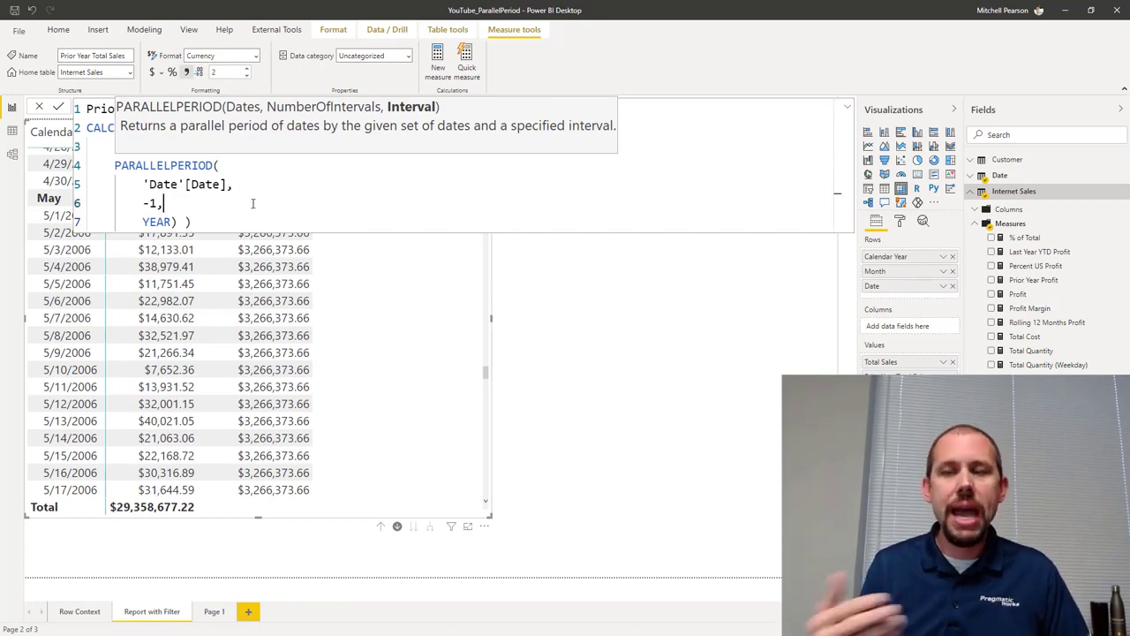
key("Tab")
key("Tab")
key("Tab")
type("//")
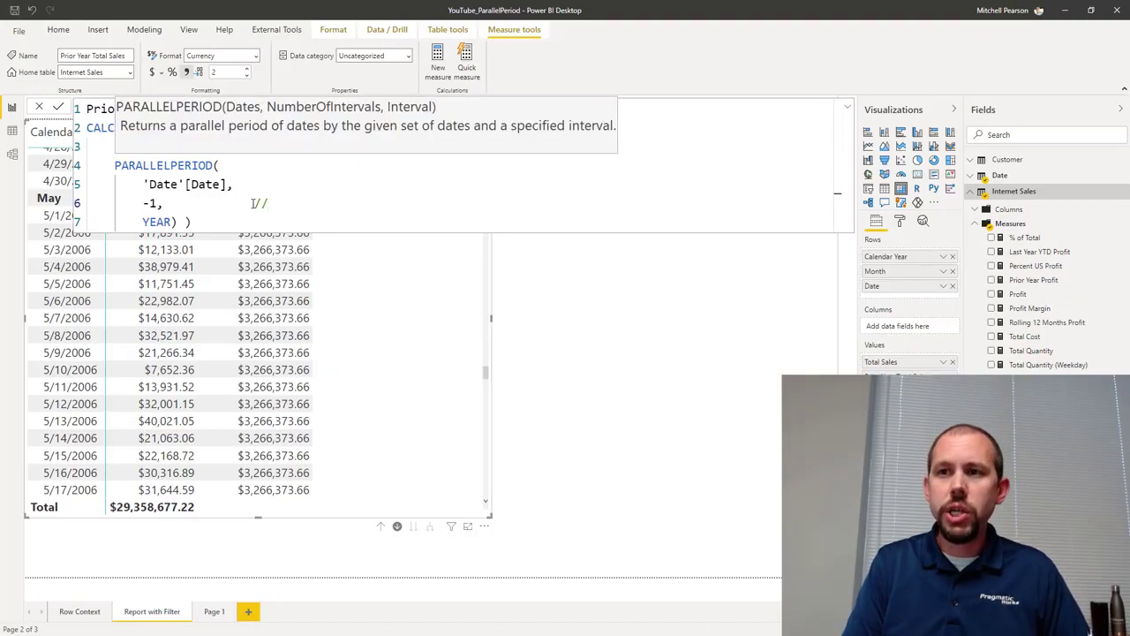
type(" 0")
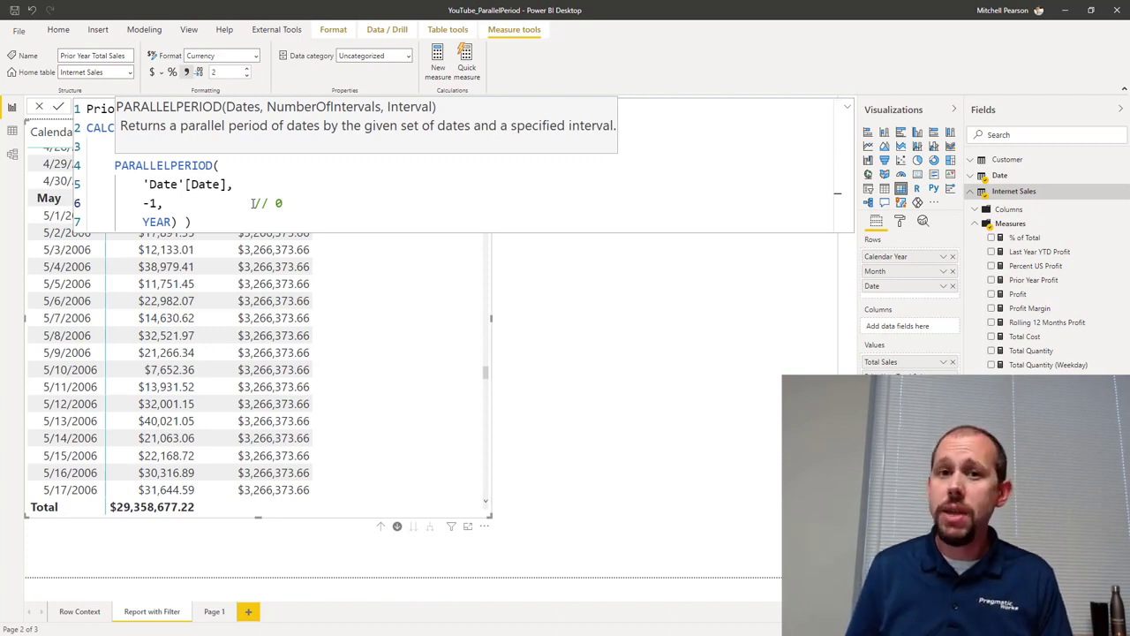
key("BackSpace")
key("BackSpace")
key("BackSpace")
key("BackSpace")
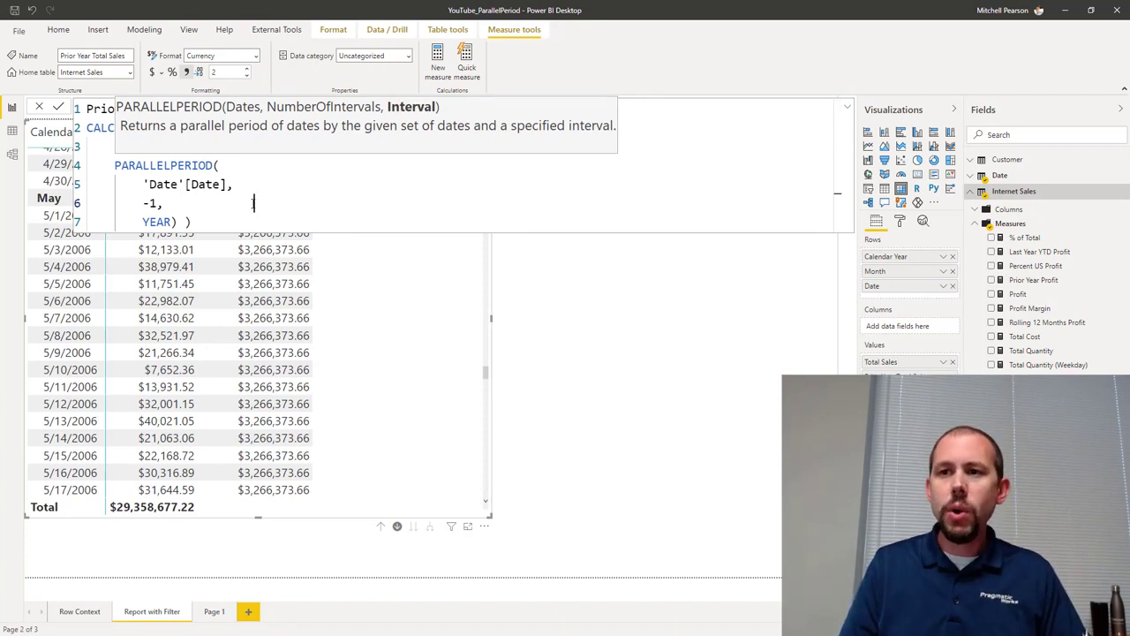
- Commit the PARALLELPERIOD formula with YEAR, change its interval to MONTH, and apply the measure
key("Return")
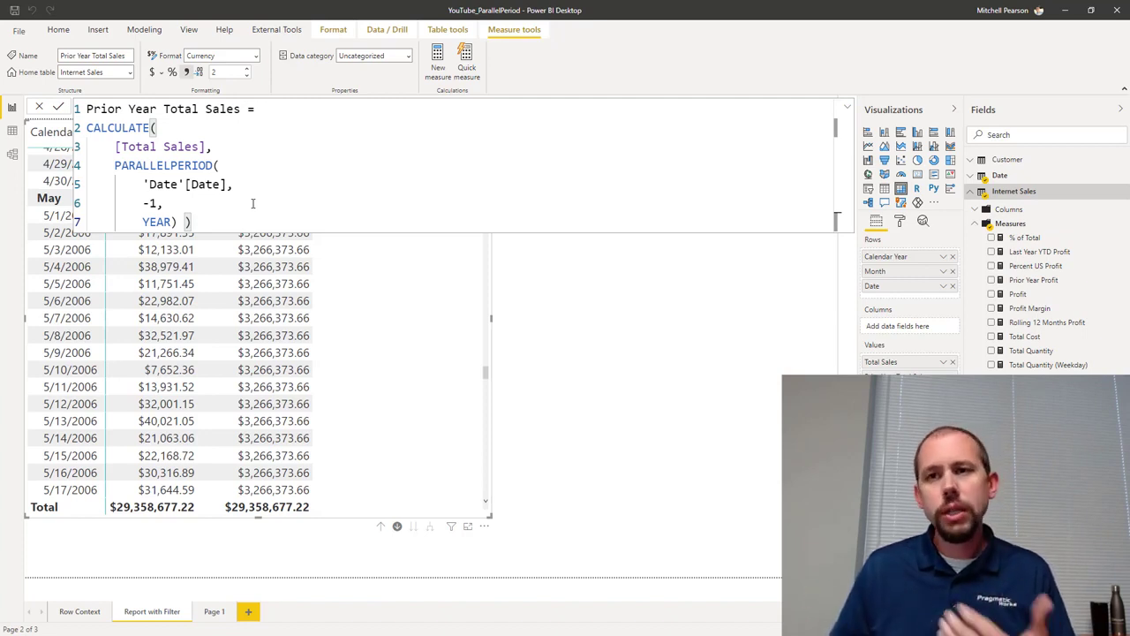
double_click(159, 222)
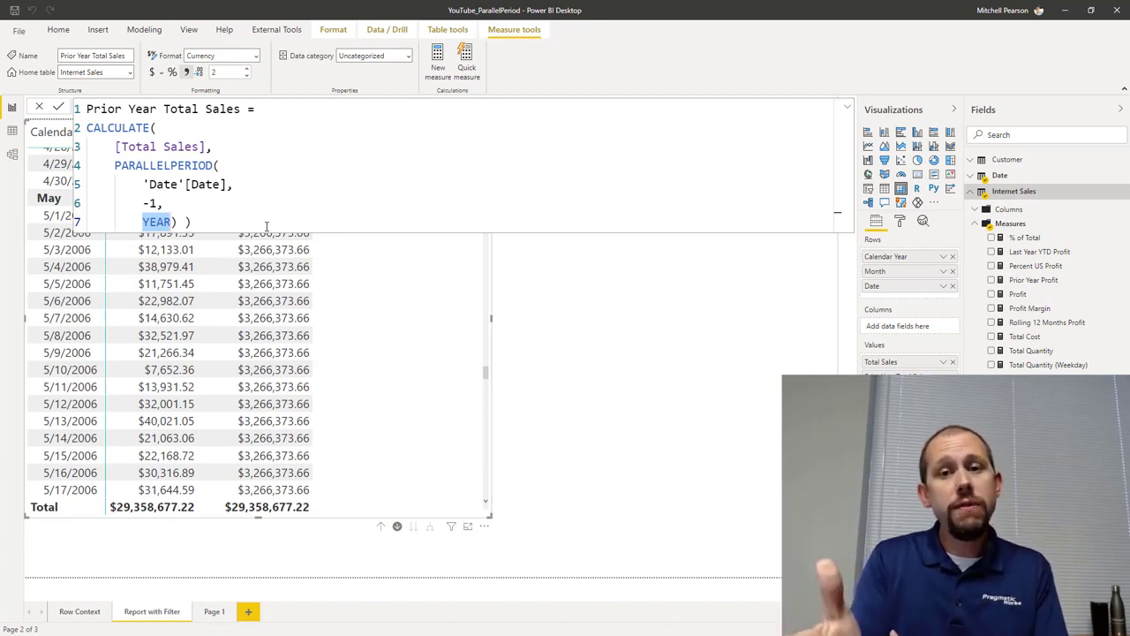
type("MONTH")
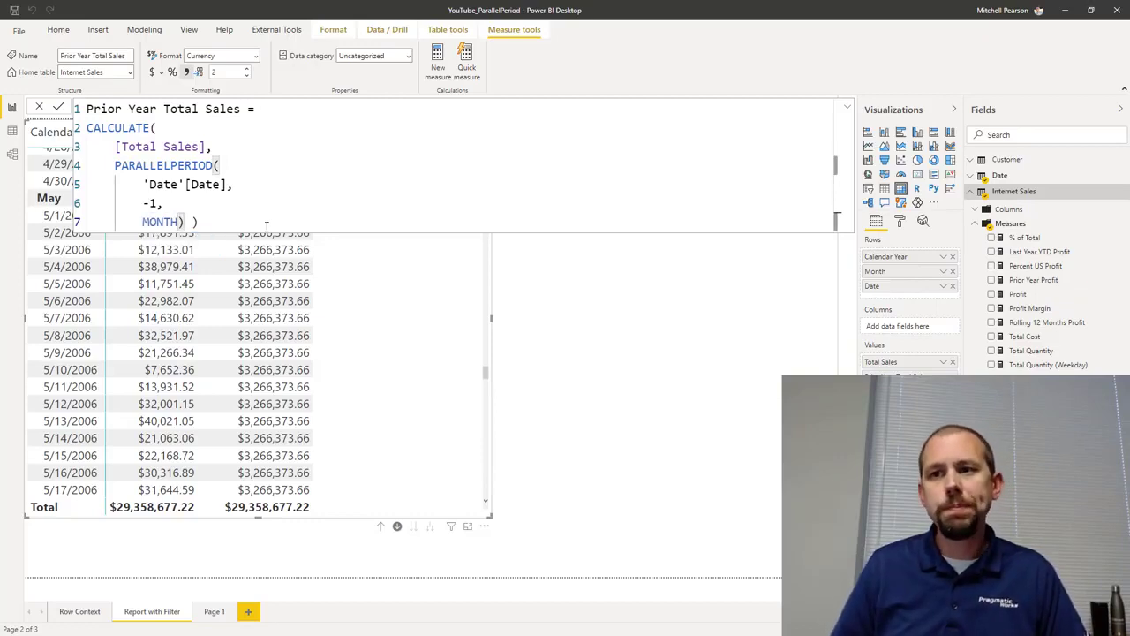
key("Return")
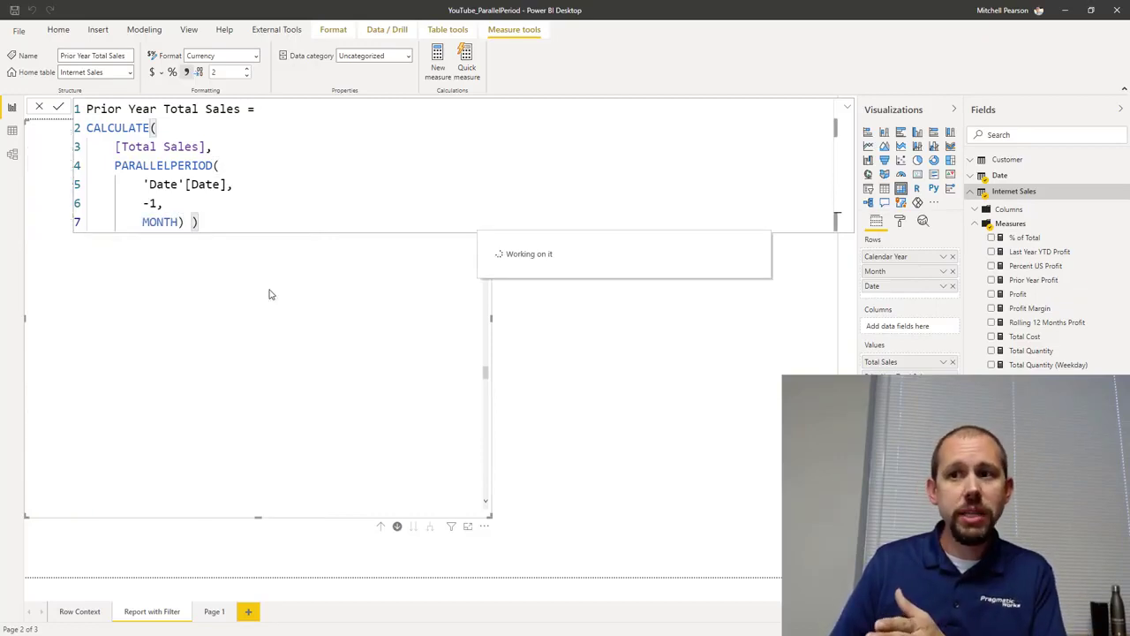
left_click(848, 108)
- Compare the measure's date-level values for April and May 2006 with the preceding month's total sales
scroll(234, 331, "up", 2)
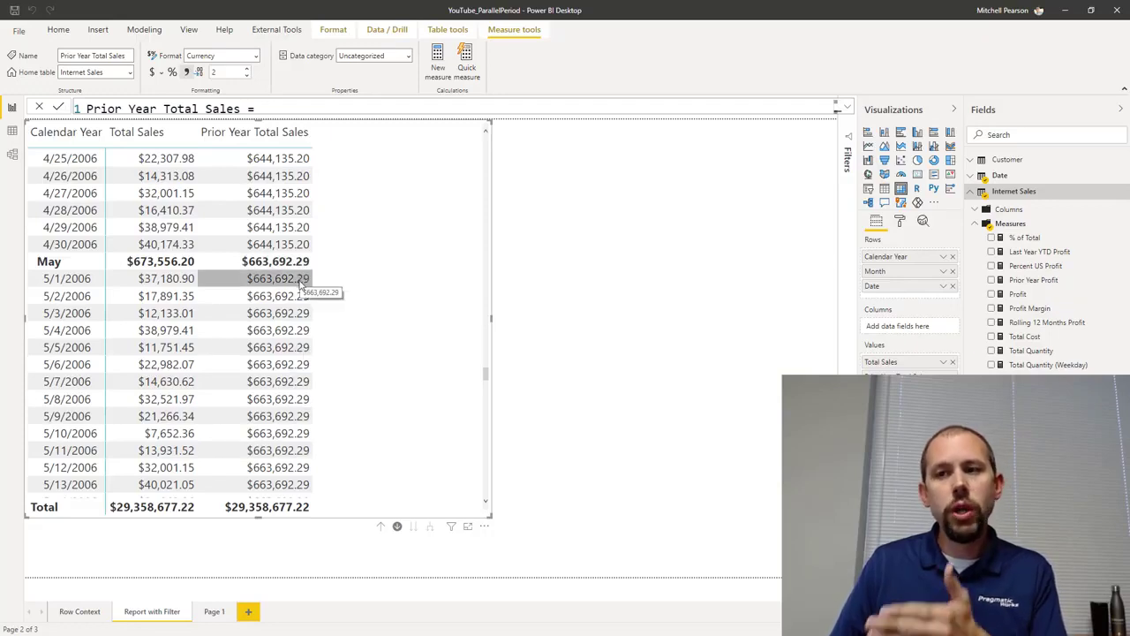
scroll(300, 425, "up", 8)
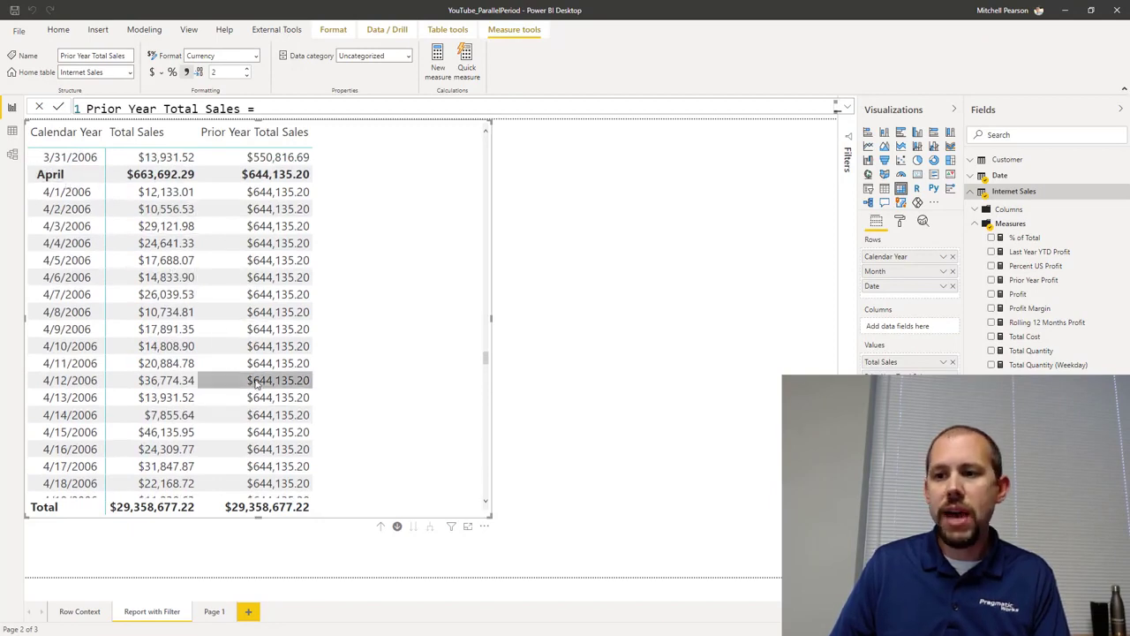
scroll(294, 410, "down", 6)
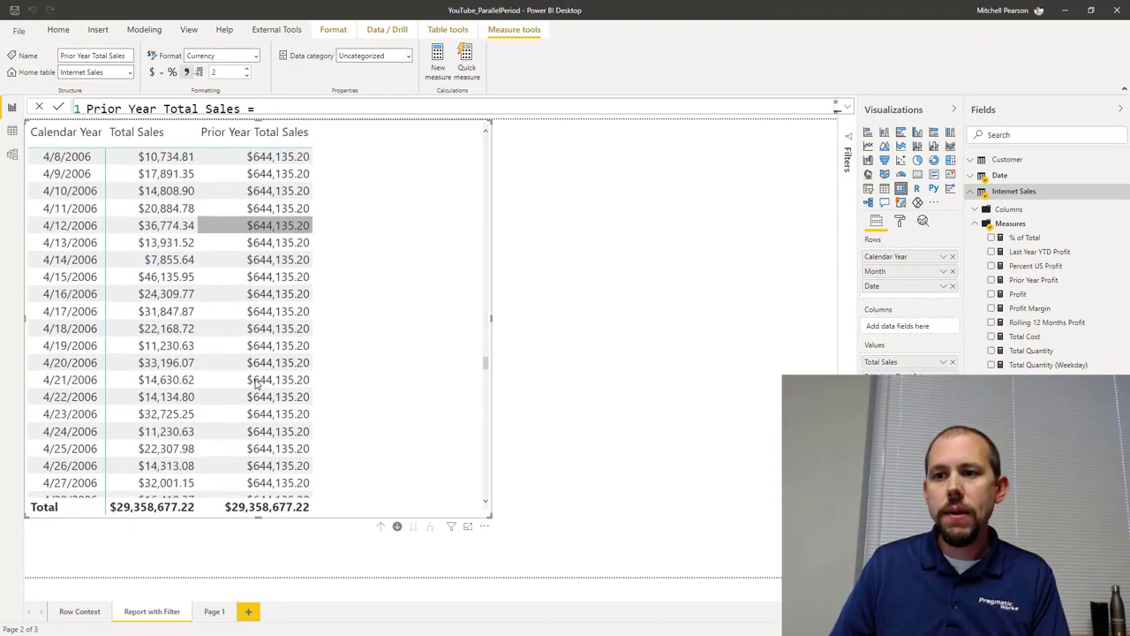
- Roll the matrix up to month level and drill into May 2006 to show its individual dates
left_click(379, 529)
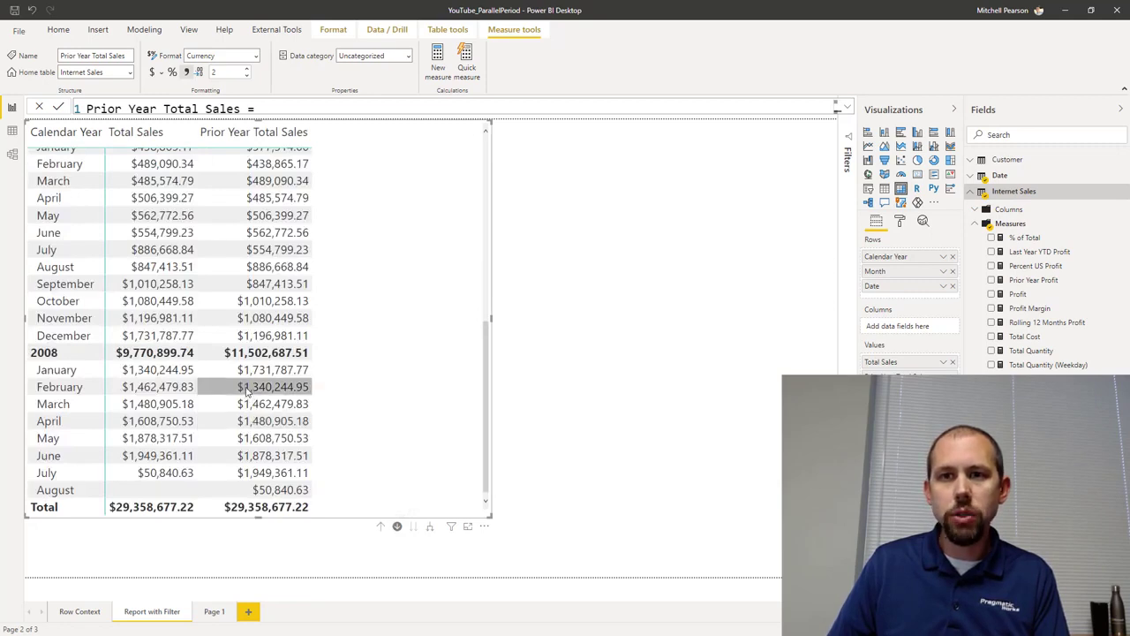
scroll(250, 397, "up", 6)
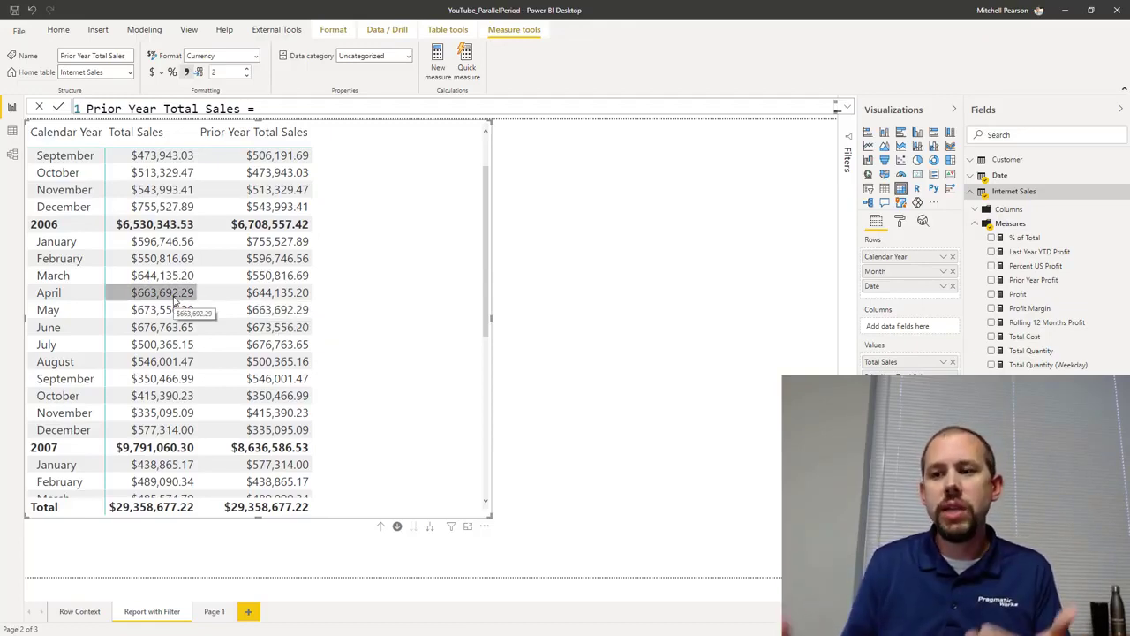
left_click(60, 311)
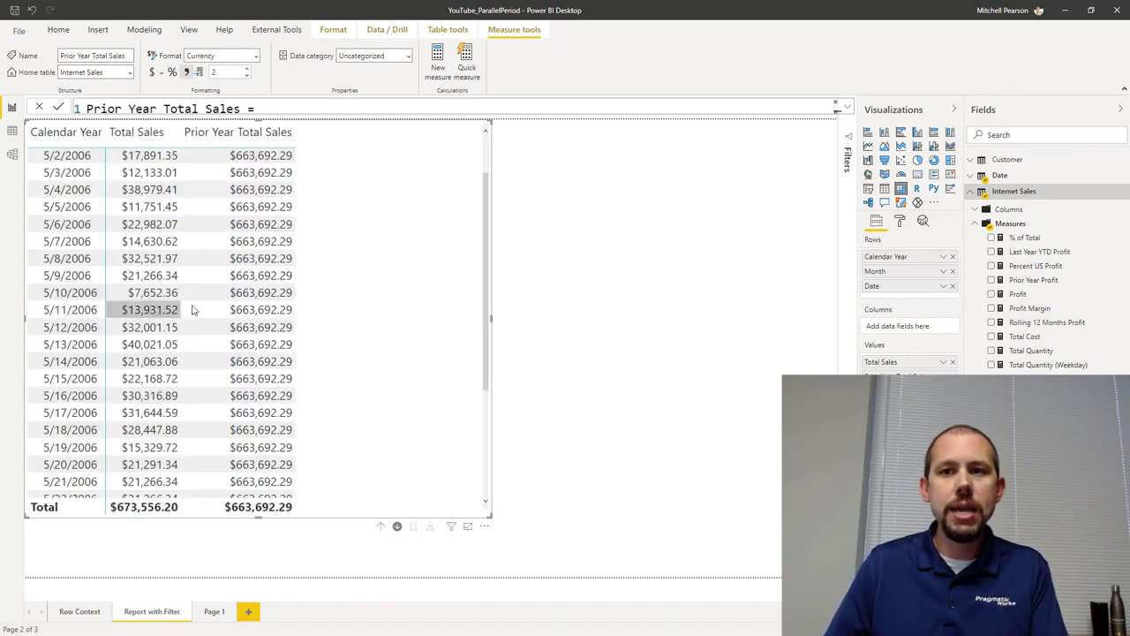
scroll(261, 200, "up", 2)
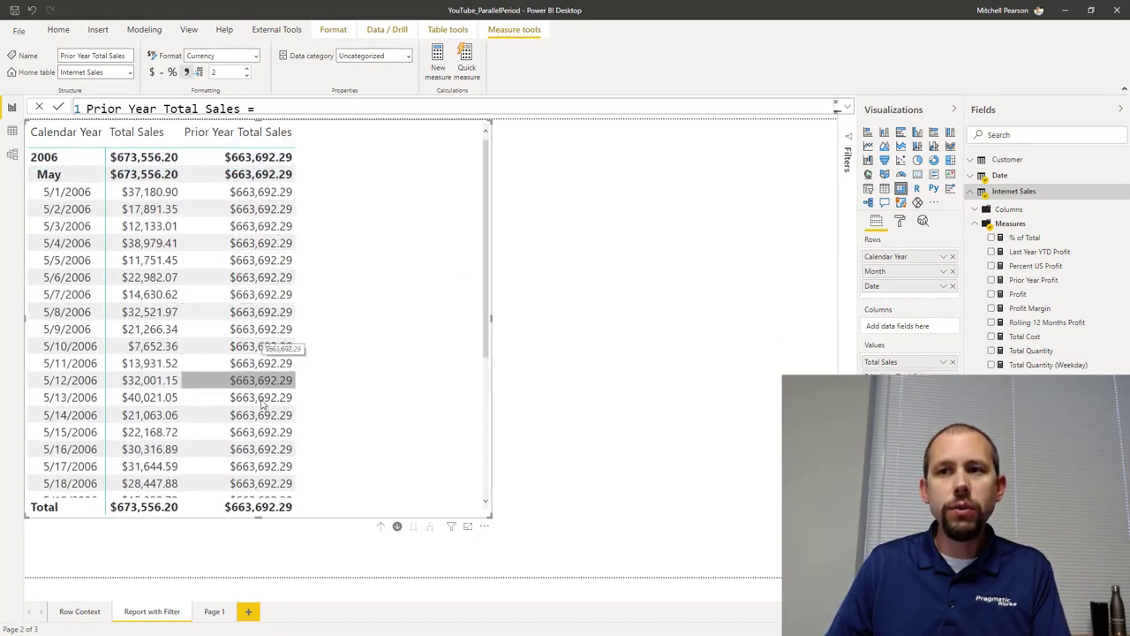
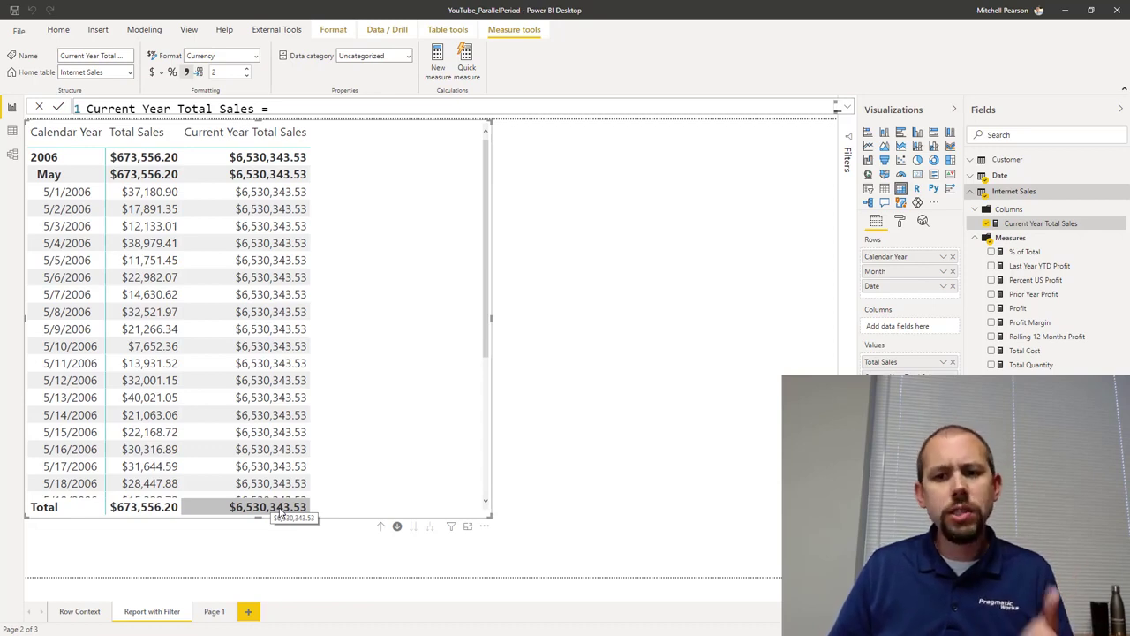
- Roll the matrix back up to the calendar year level to compare Total Sales with Current Year Total Sales
left_click(379, 528)
left_click(380, 528)
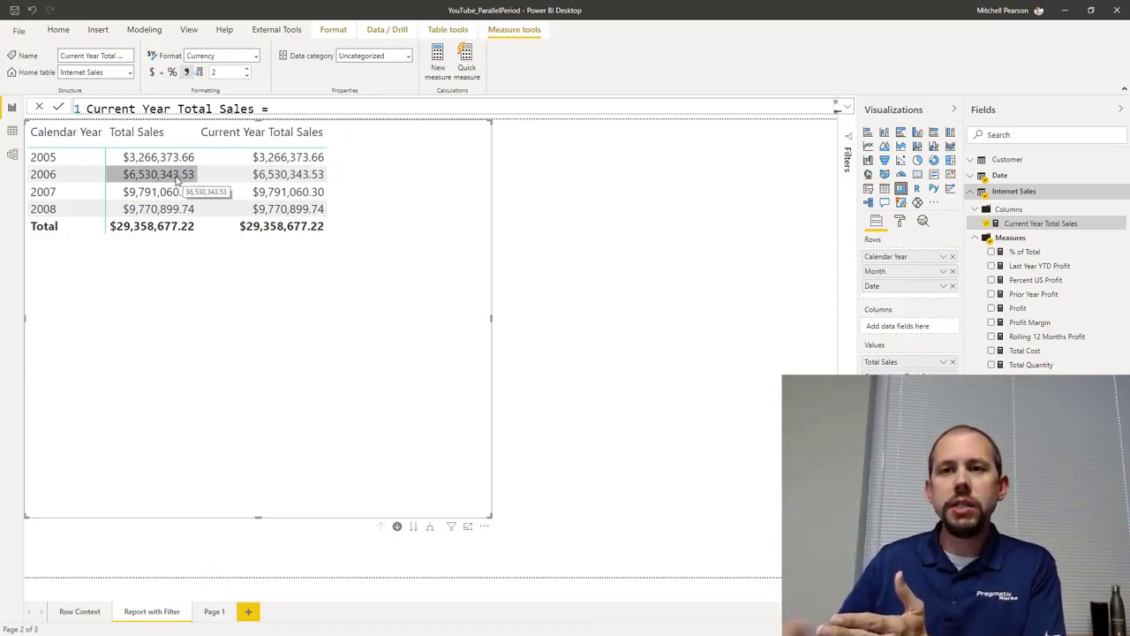
- Drill the matrix into 2006's months and delete the PARALLELPERIOD expression from the Current Year Total Sales formula
left_click(57, 175)
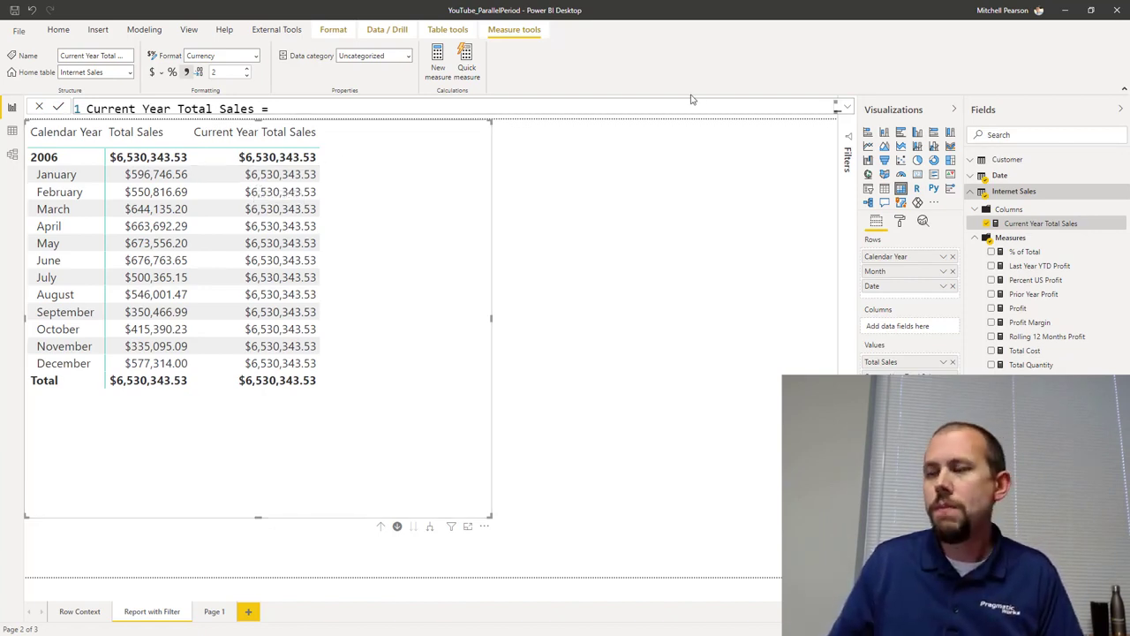
left_click(840, 107)
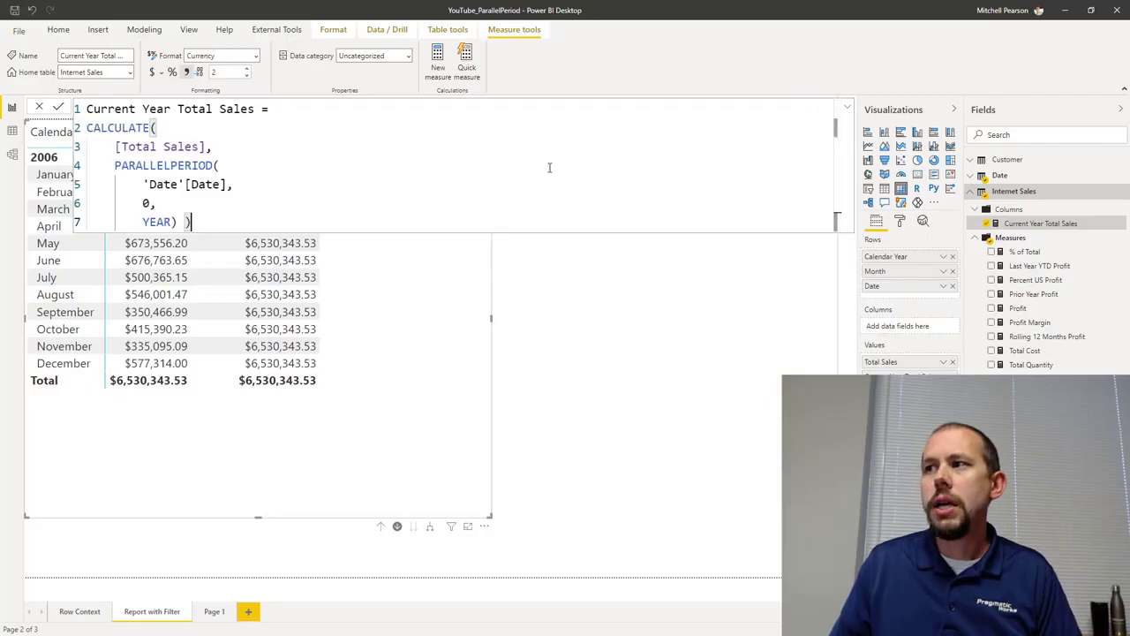
left_click_drag(114, 165, 177, 220)
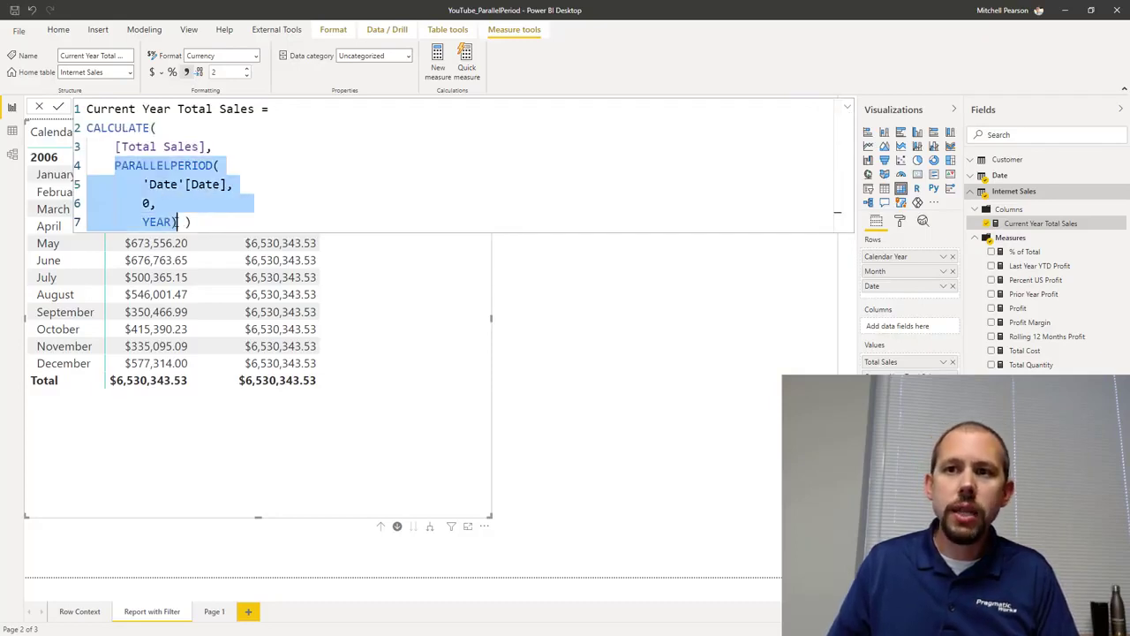
key("BackSpace")
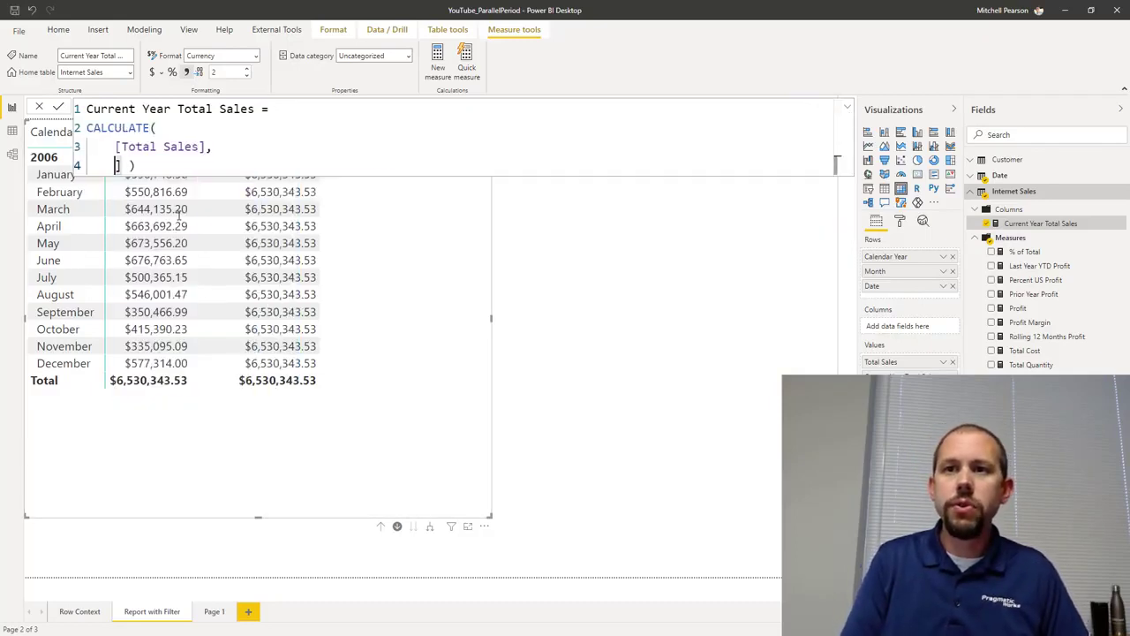
- Insert PREVIOUSYEAR('Date'[Date]) as the filter argument of CALCULATE in the Current Year Total Sales formula
type("previou")
key("Down")
key("Down")
key("Down")
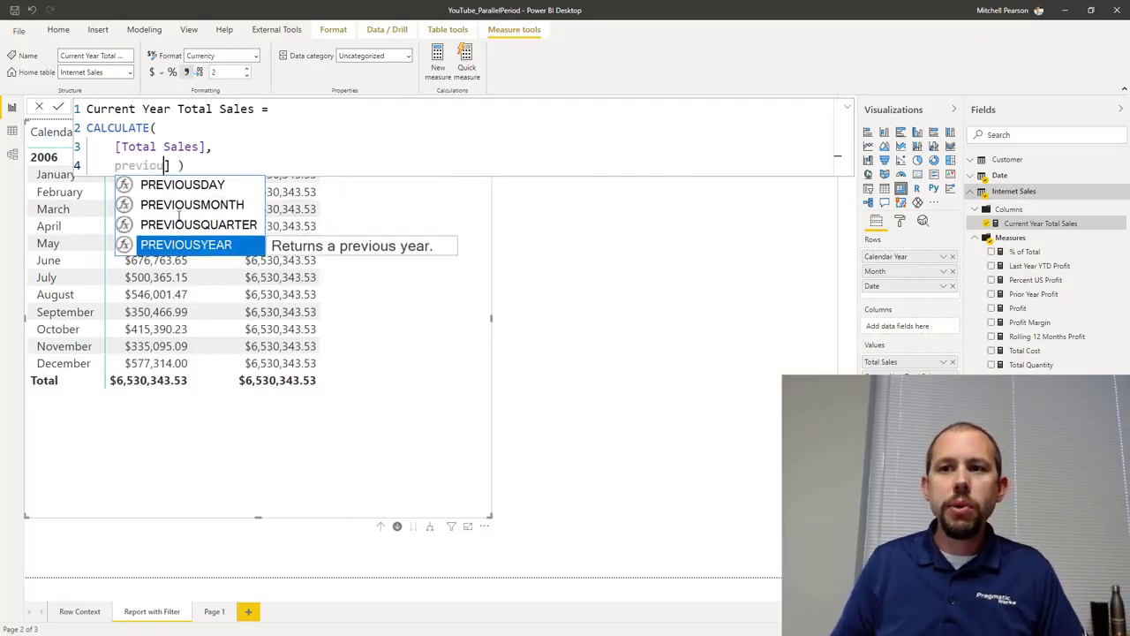
key("Tab")
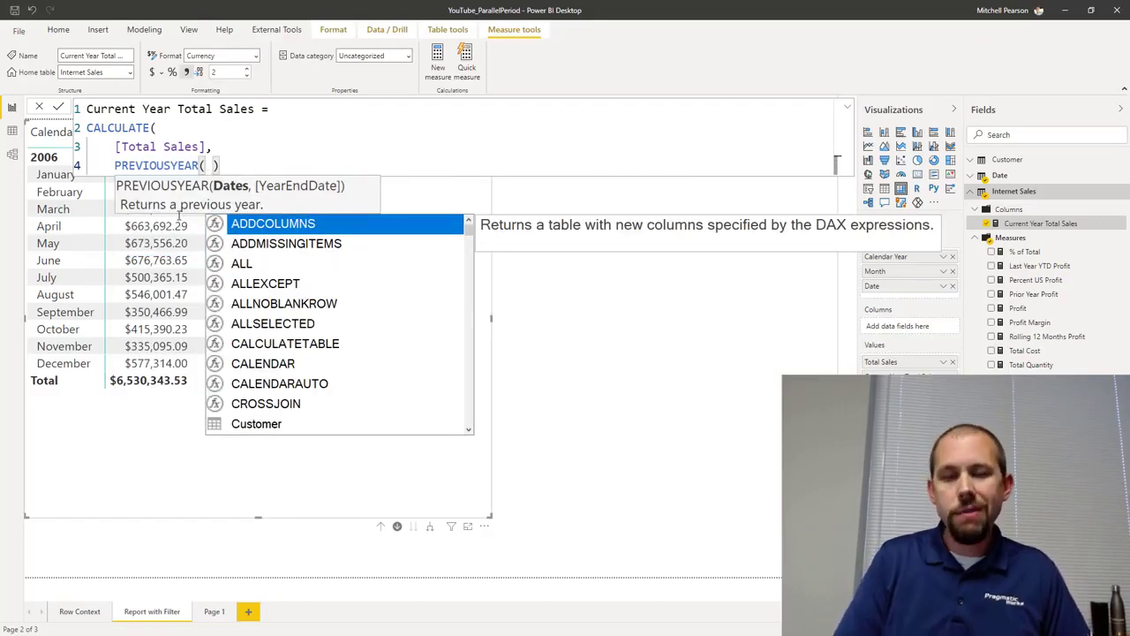
type("'date")
key("Tab")
type("[")
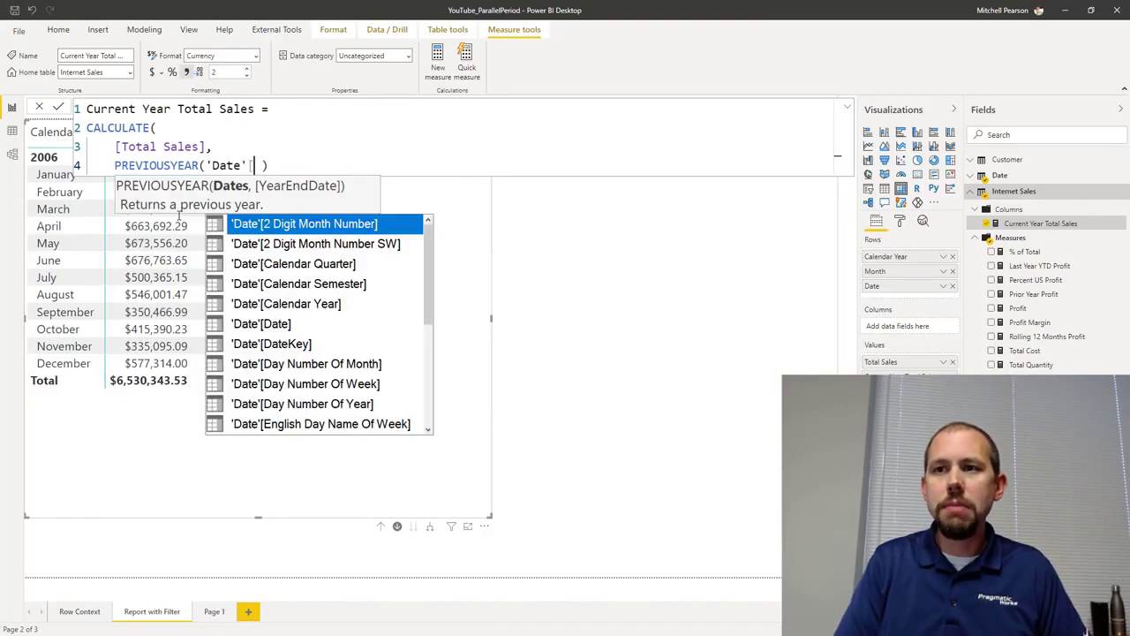
type("date")
key("Tab")
type(")")
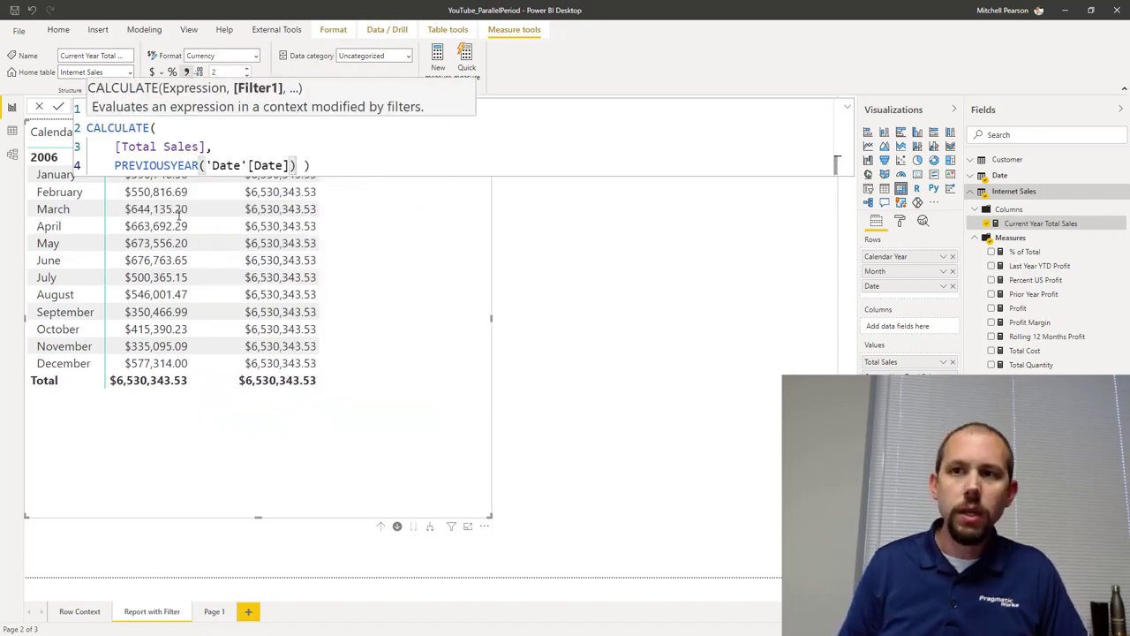
- Add the comment //PARALLELPERIOD at the end of the PREVIOUSYEAR line in the measure formula
left_click(327, 165)
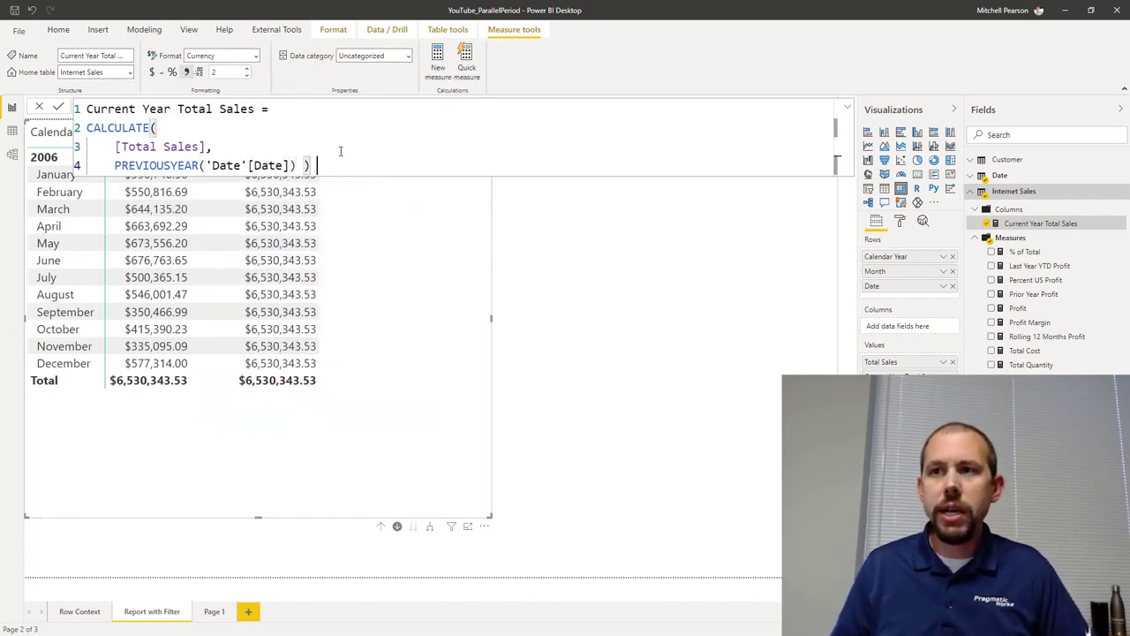
type("//par")
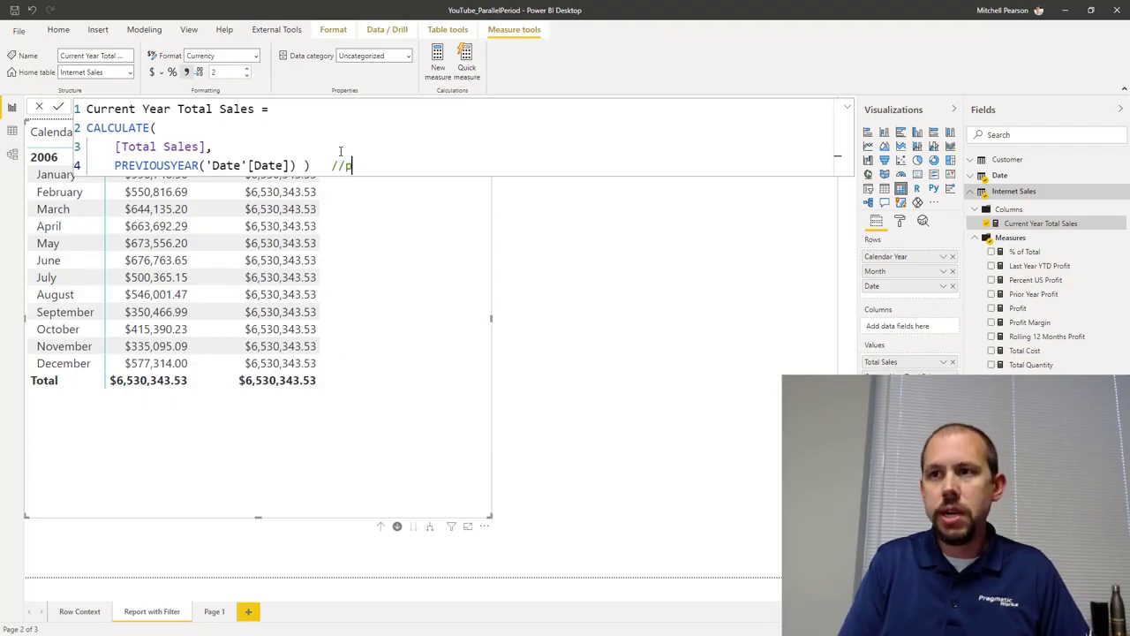
key("BackSpace")
key("BackSpace")
key("BackSpace")
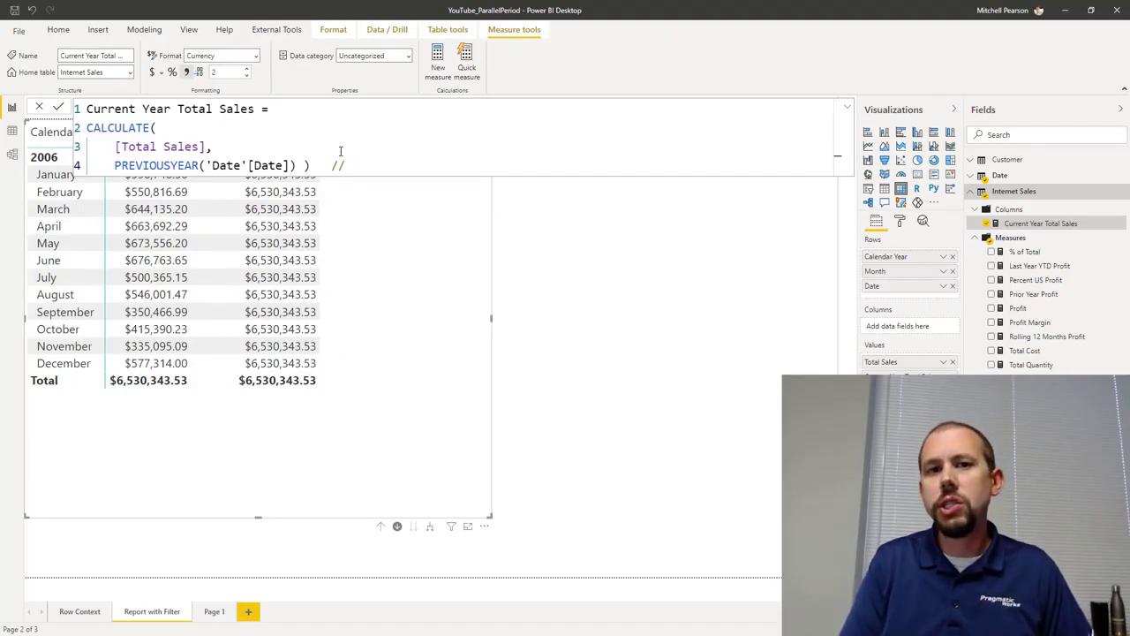
type("PARALLELPERIOD")
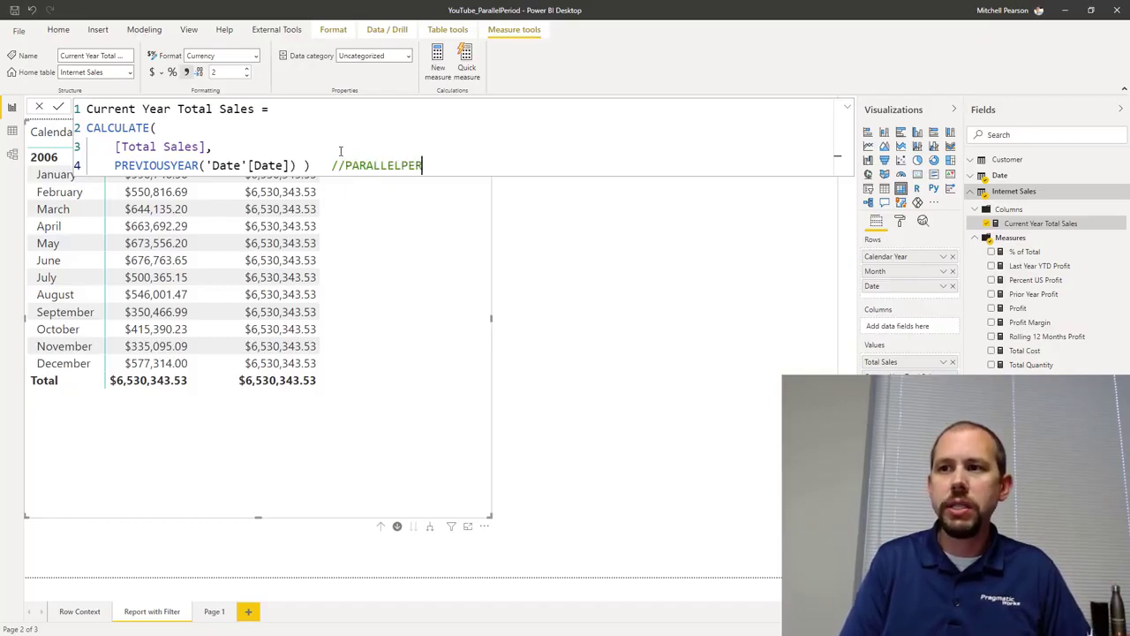